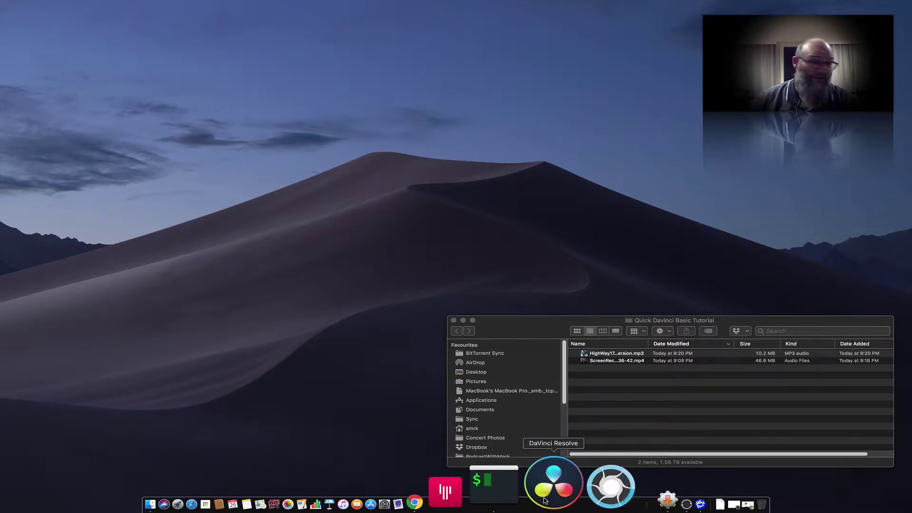
- Launch DaVinci Resolve and open the Untitled Project
click(544, 498)
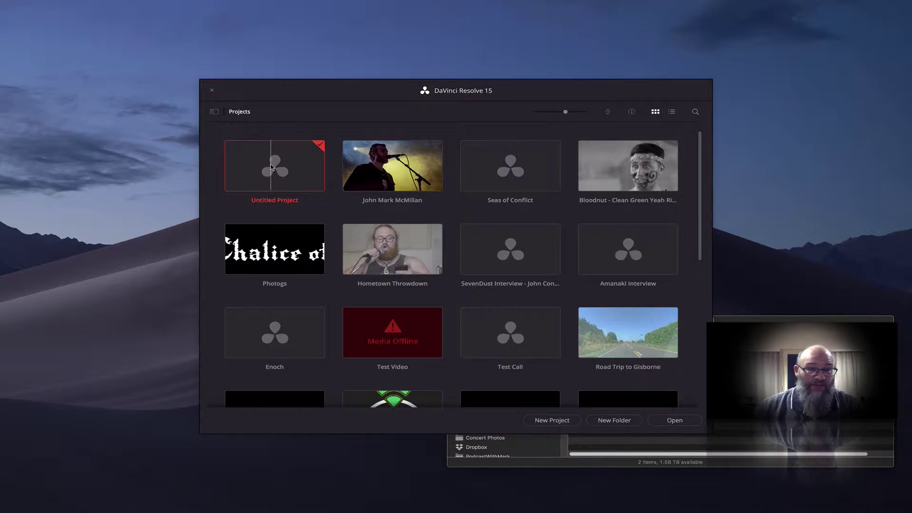
double_click(272, 166)
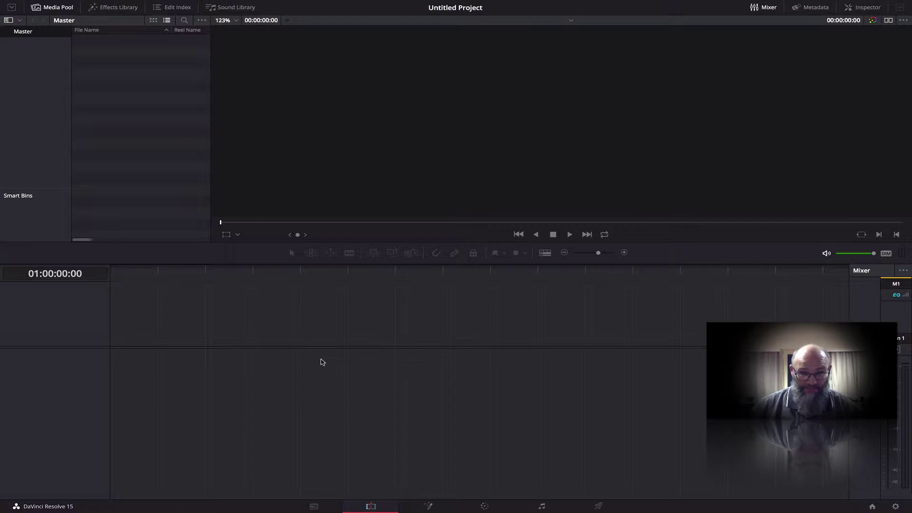
- From Finder's Quick Davinci Basic Tutorial folder, add the ScreenRecording mp4 to the start of a new timeline and the HighWay17 mp3 on a second audio track
key(super+Tab)
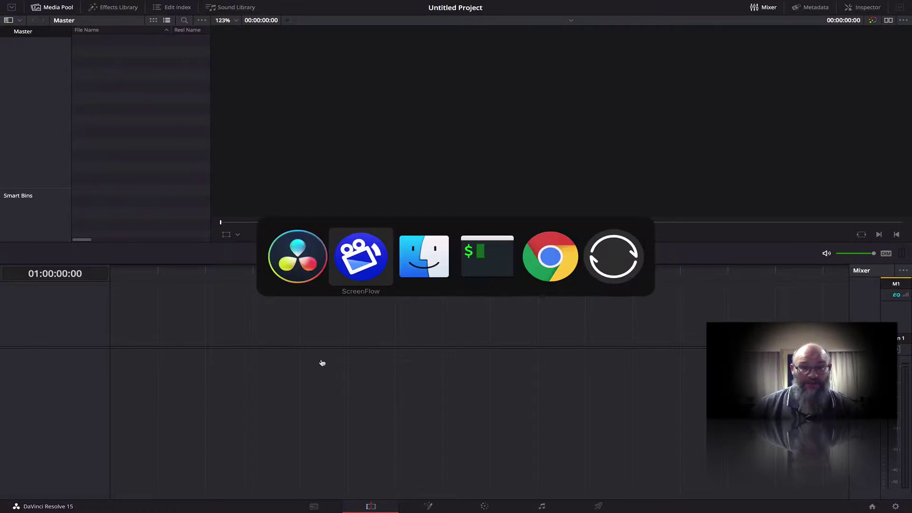
key(super+Tab)
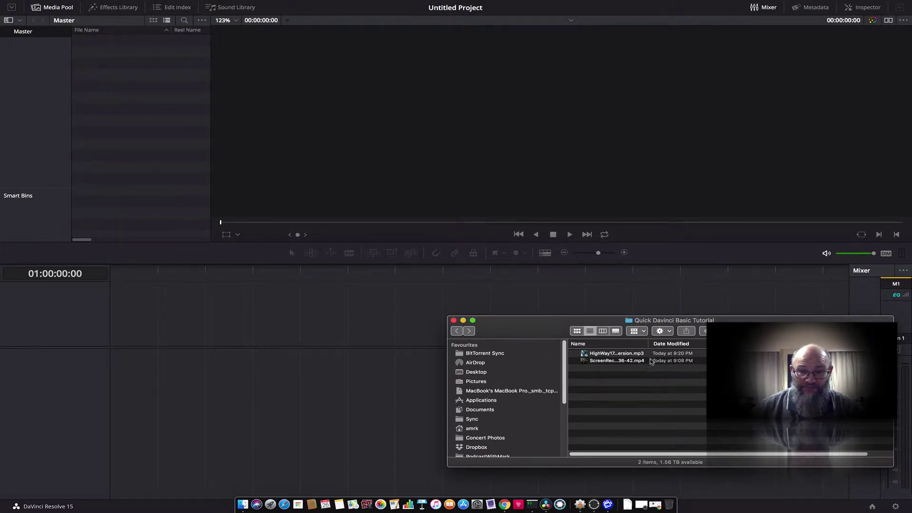
drag(648, 344, 722, 344)
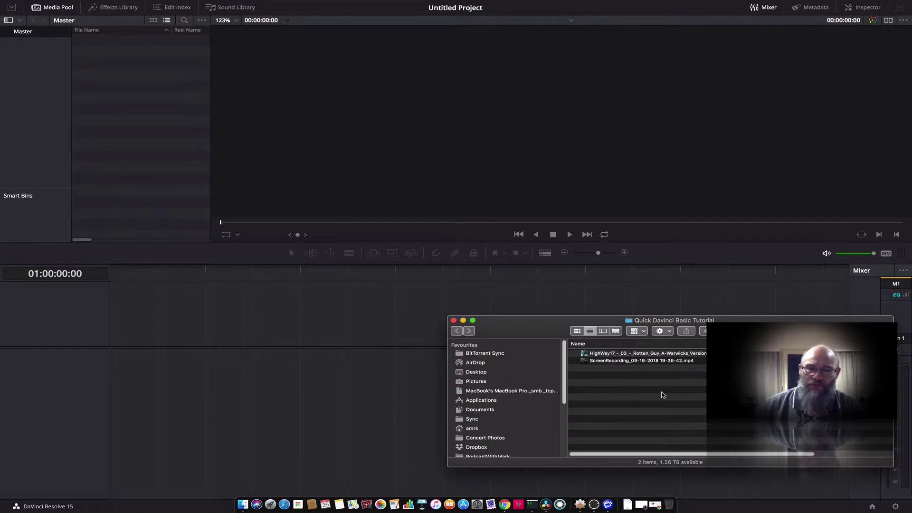
drag(633, 364, 123, 335)
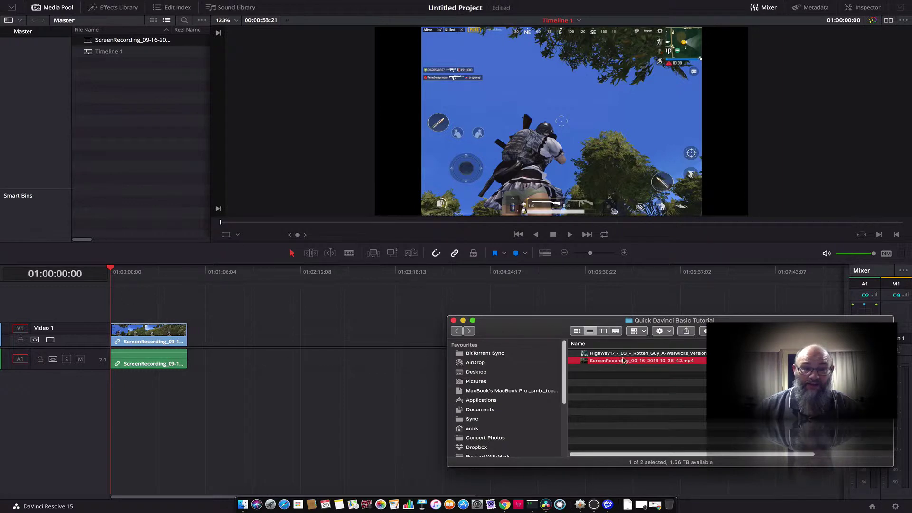
drag(609, 355, 112, 381)
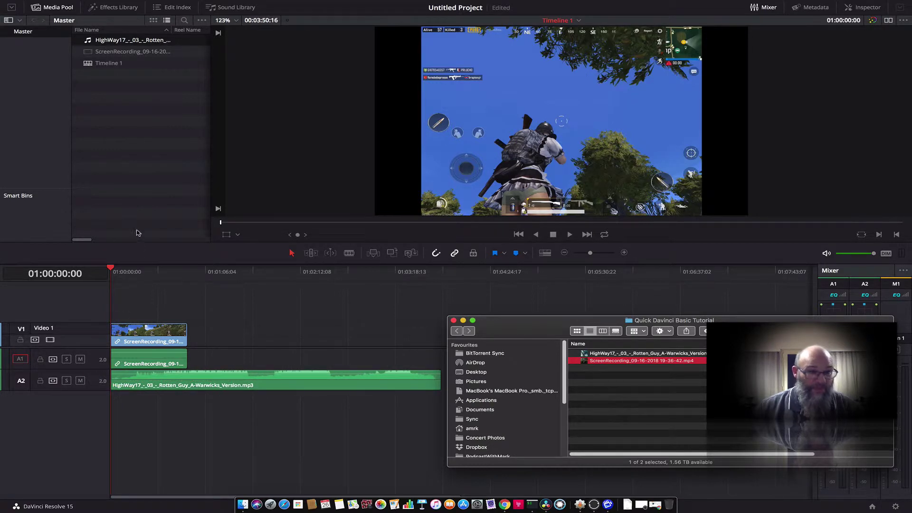
click(136, 251)
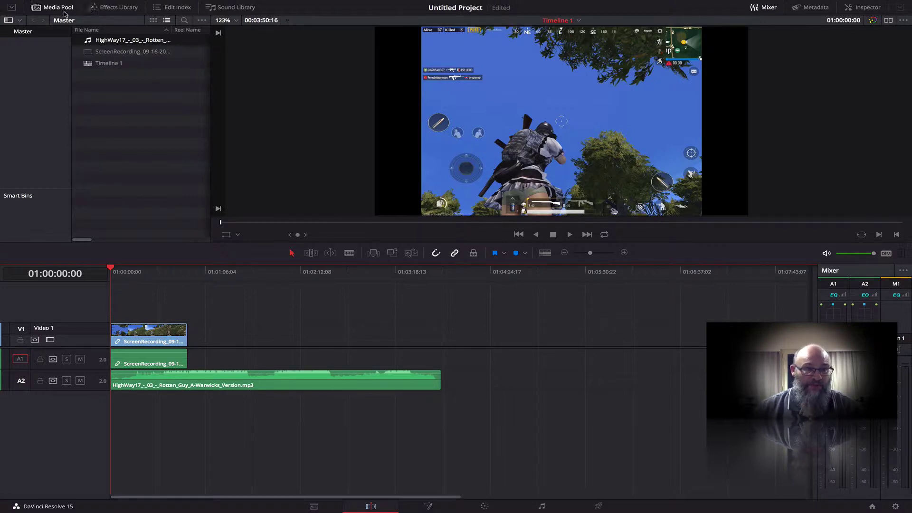
- Hide the Media Pool and play about the first 12 seconds of the timeline with the music
click(47, 10)
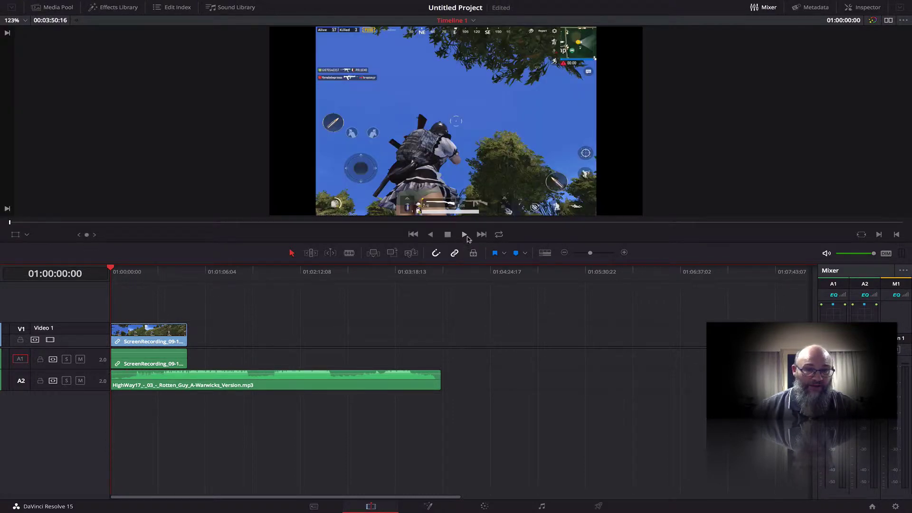
click(464, 235)
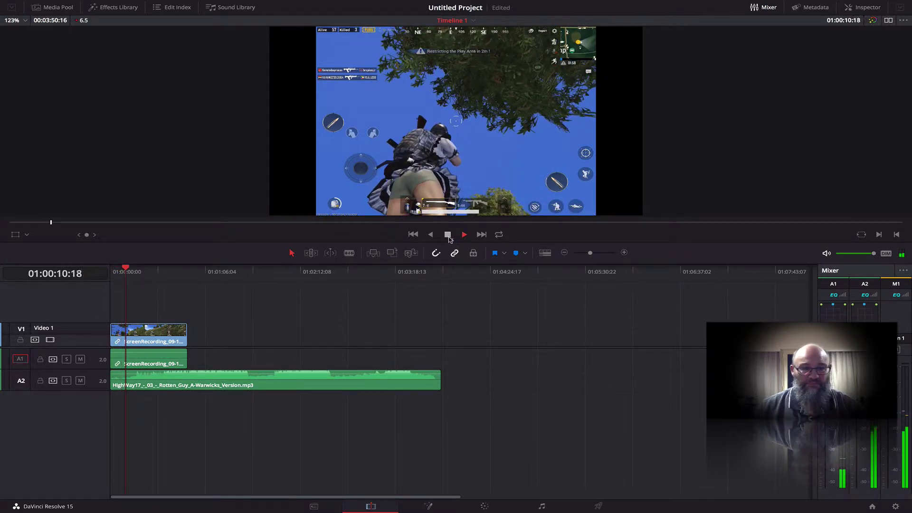
click(449, 239)
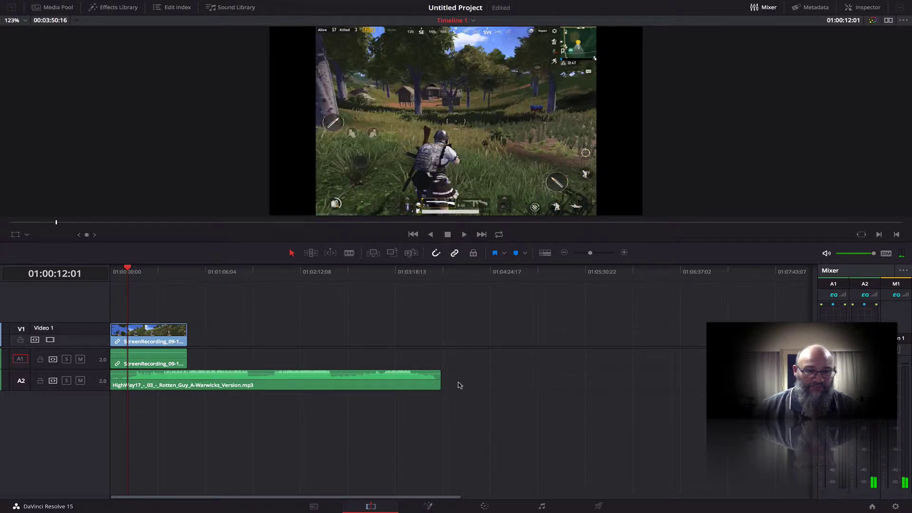
- Trim the end of the HighWay17 music clip on track A2 to line up with the end of the video clip
drag(440, 385, 188, 387)
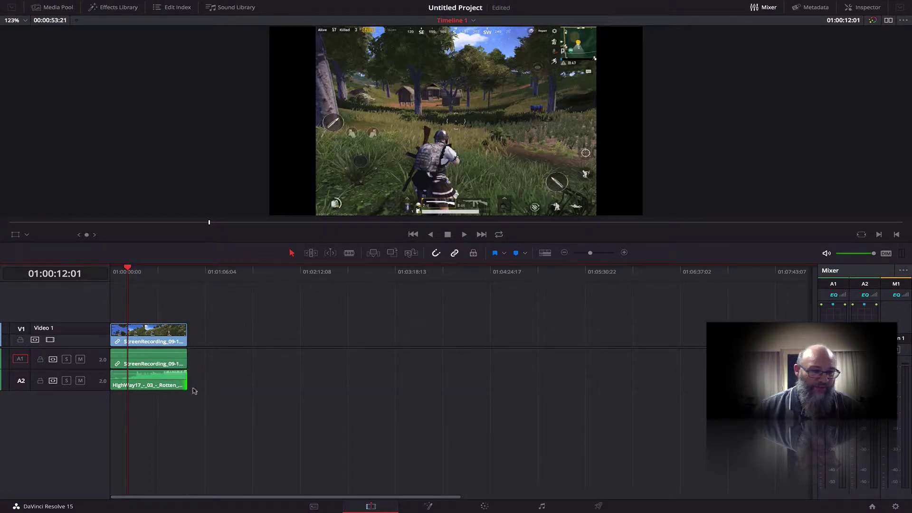
click(122, 342)
click(150, 387)
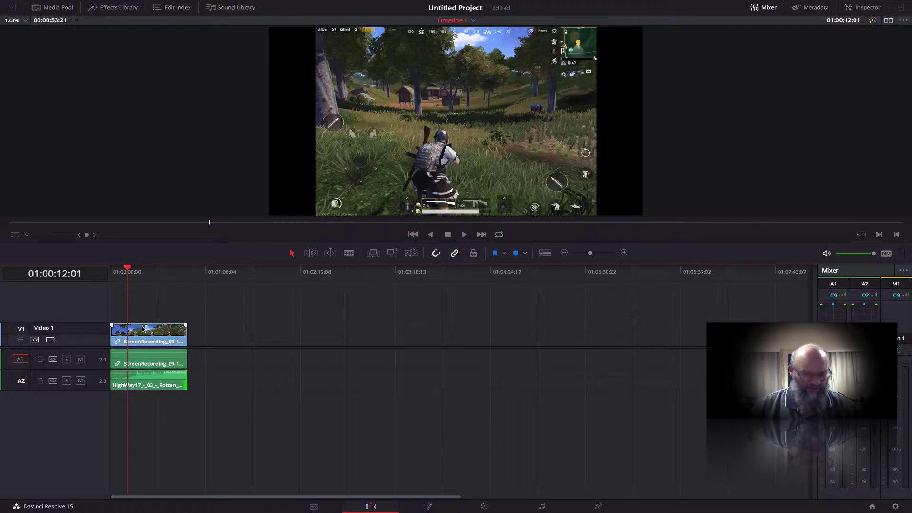
- Trim about four seconds off the start of the linked screen recording clip, up to 01:00:04:05
scroll(142, 327, up, 5)
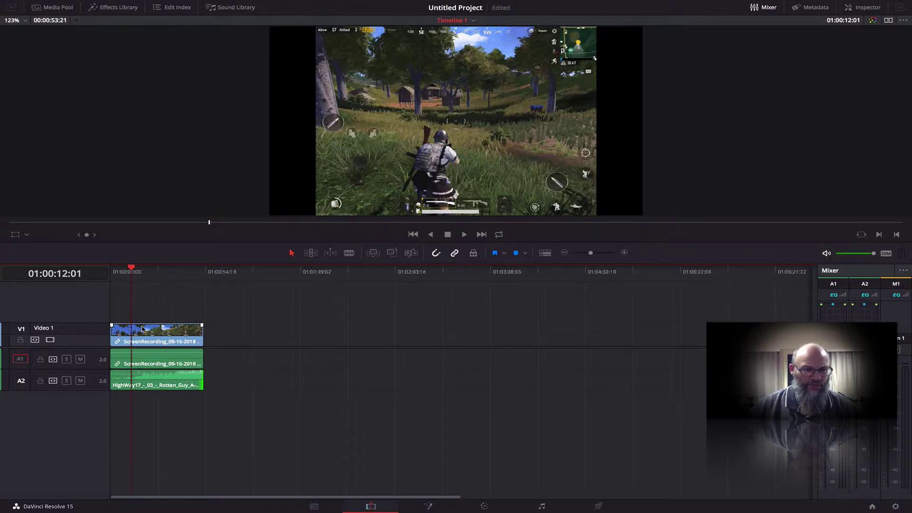
scroll(142, 328, up, 5)
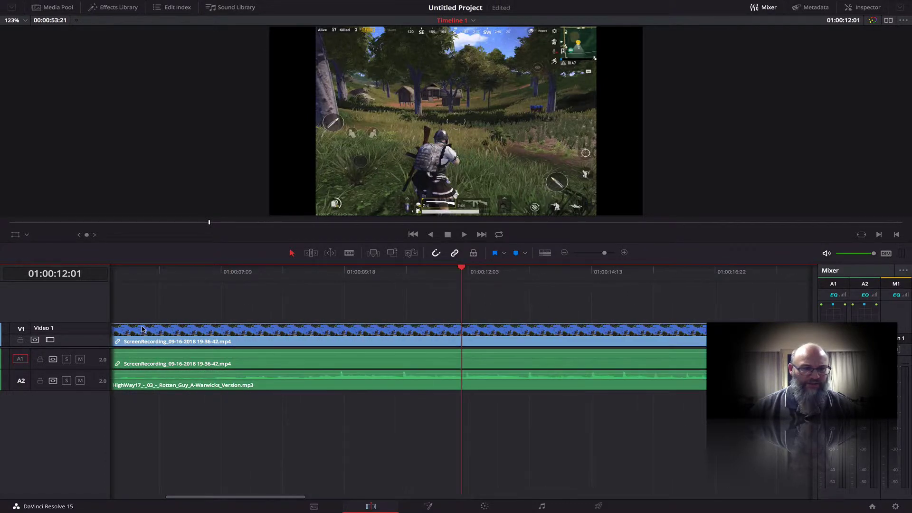
scroll(142, 327, down, 5)
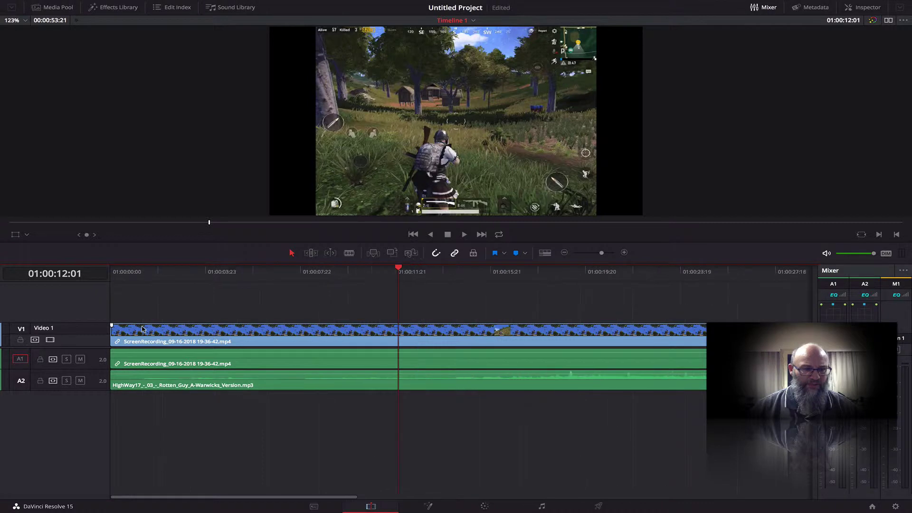
scroll(141, 328, down, 2)
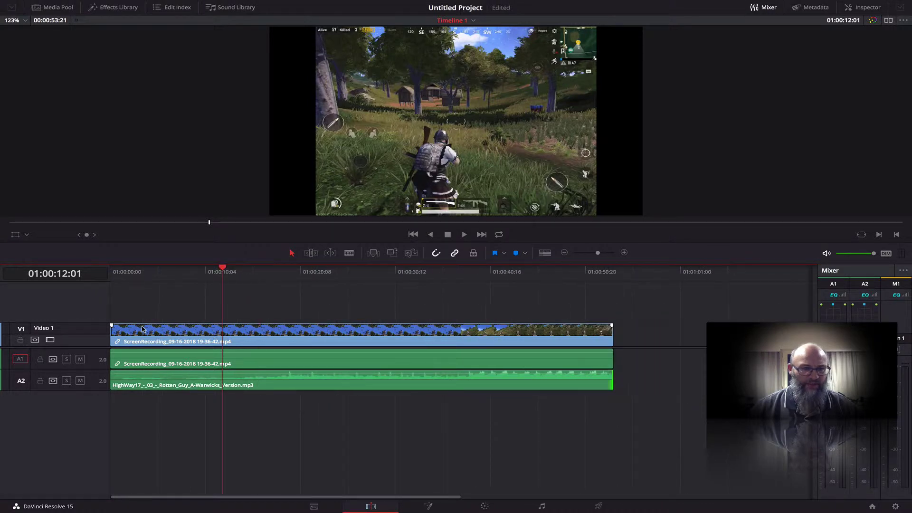
click(118, 278)
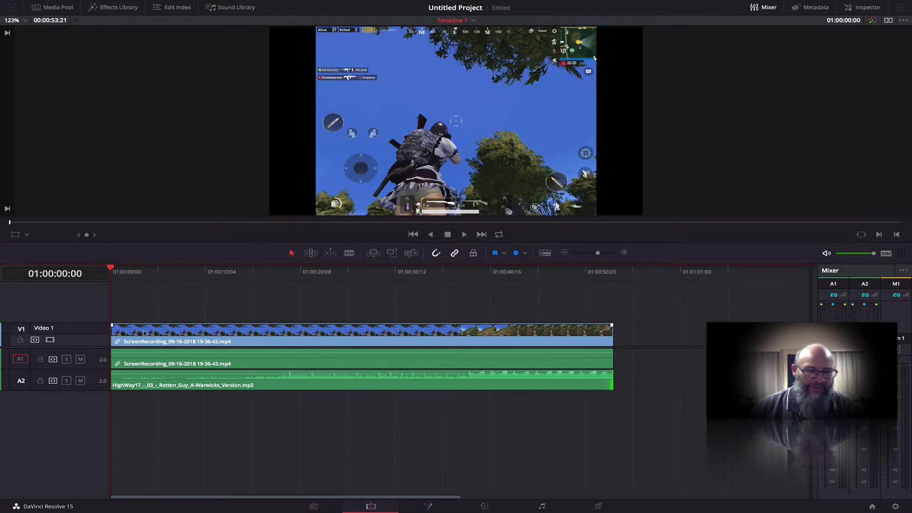
click(114, 341)
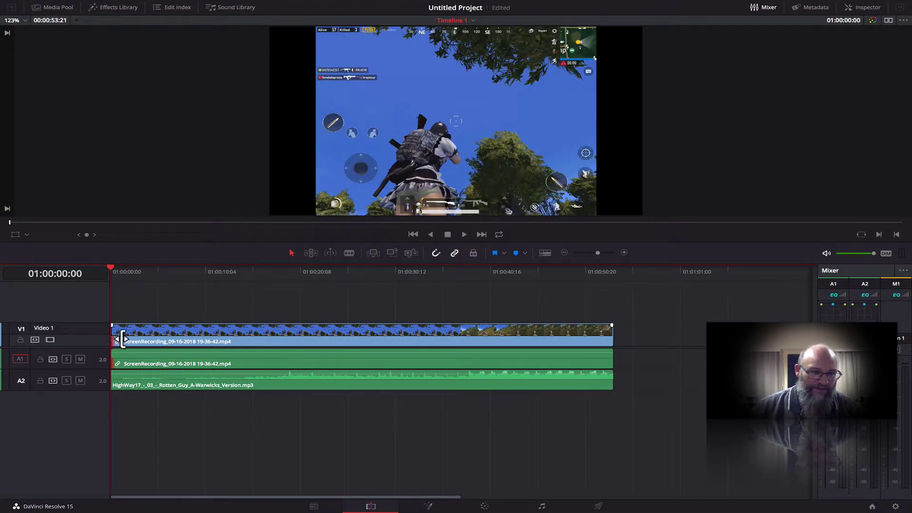
drag(126, 339, 140, 339)
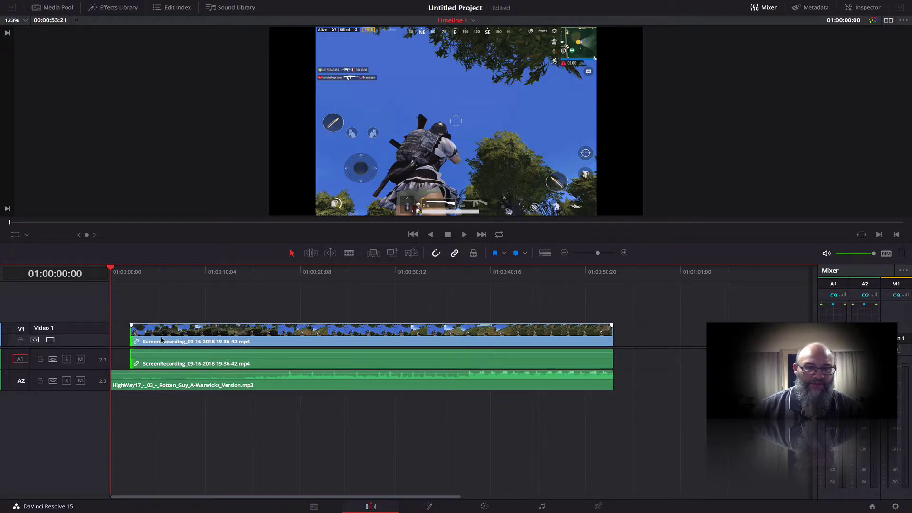
click(135, 271)
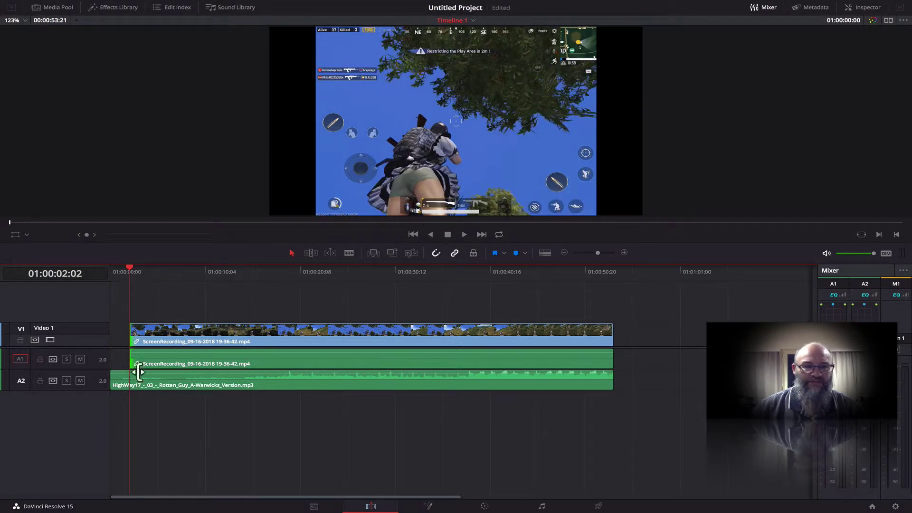
drag(131, 340, 158, 342)
click(156, 274)
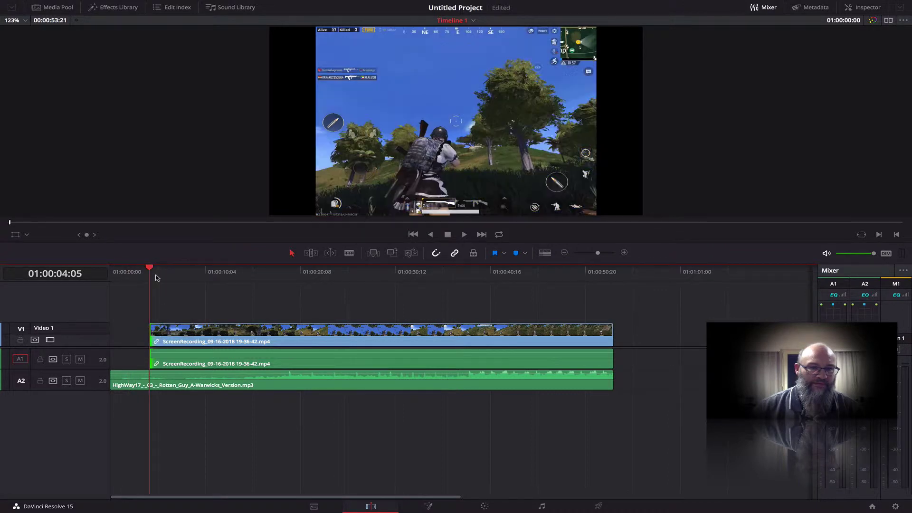
- Move the trimmed screen recording back to the timeline start and shorten the music clip to end with it
drag(163, 336, 128, 333)
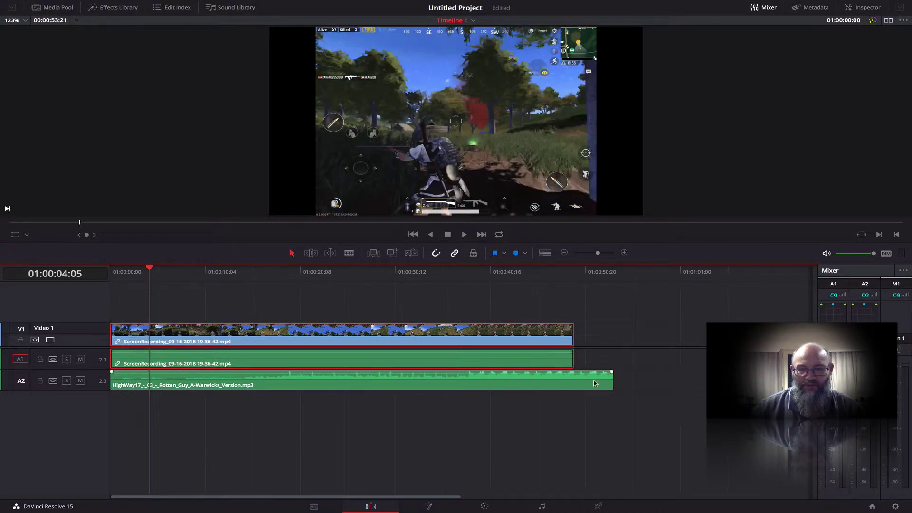
click(605, 383)
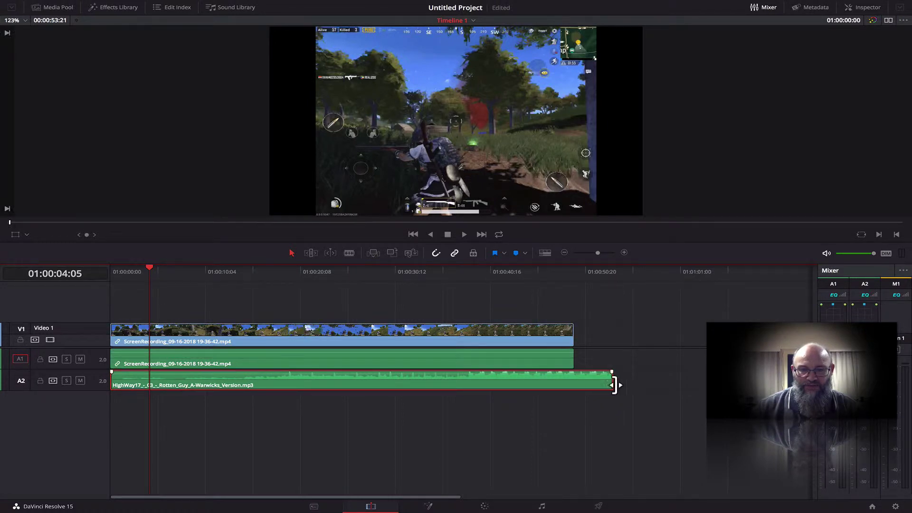
drag(611, 383, 574, 387)
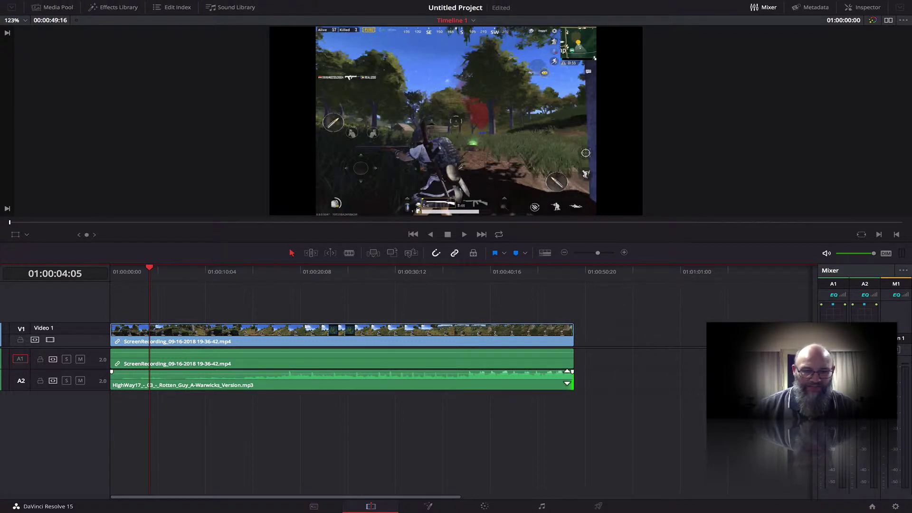
- Add a short fade-out at the end of the music and short fades at the start and end of the video clip
drag(573, 378, 574, 375)
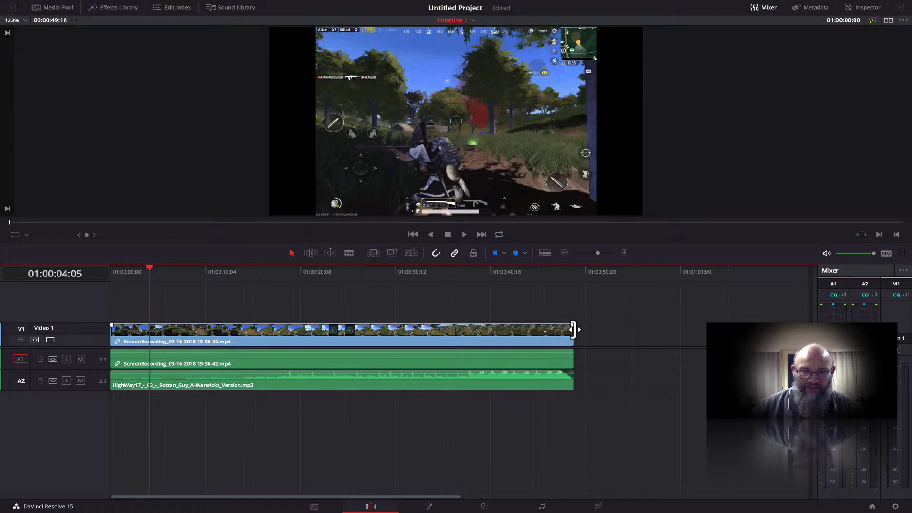
drag(574, 329, 566, 328)
drag(566, 328, 573, 327)
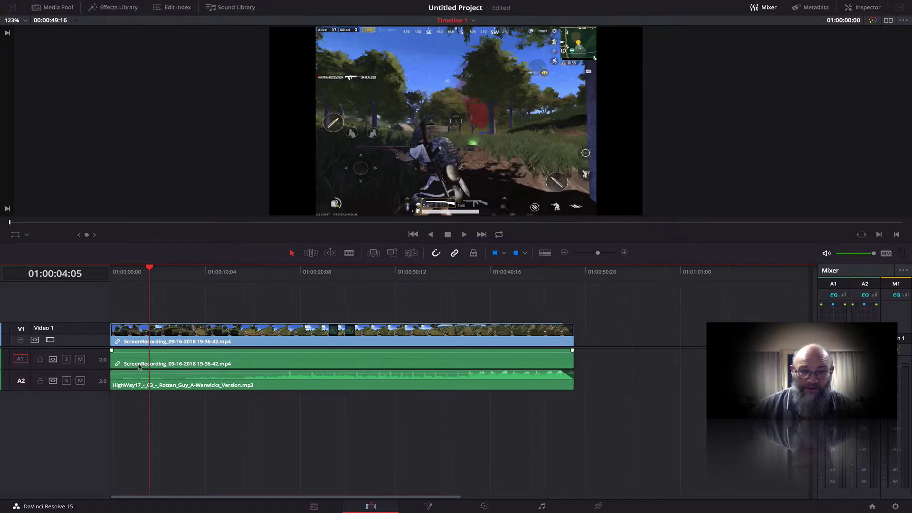
drag(115, 327, 130, 327)
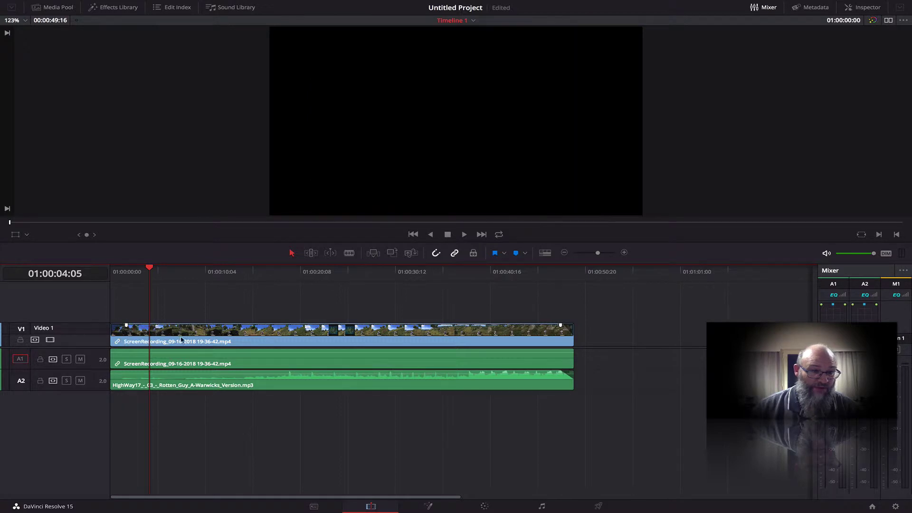
- Play the timeline from the beginning for about seven seconds to check the video fade-in
click(114, 273)
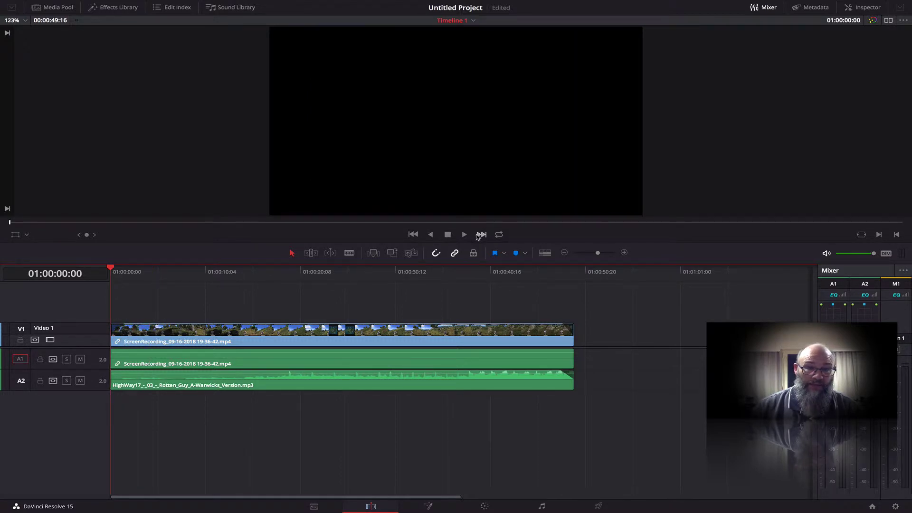
click(465, 234)
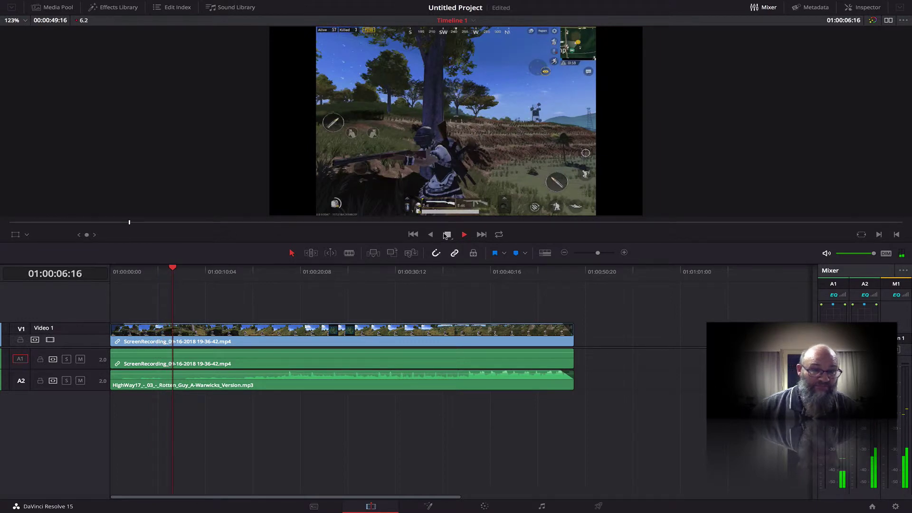
click(447, 235)
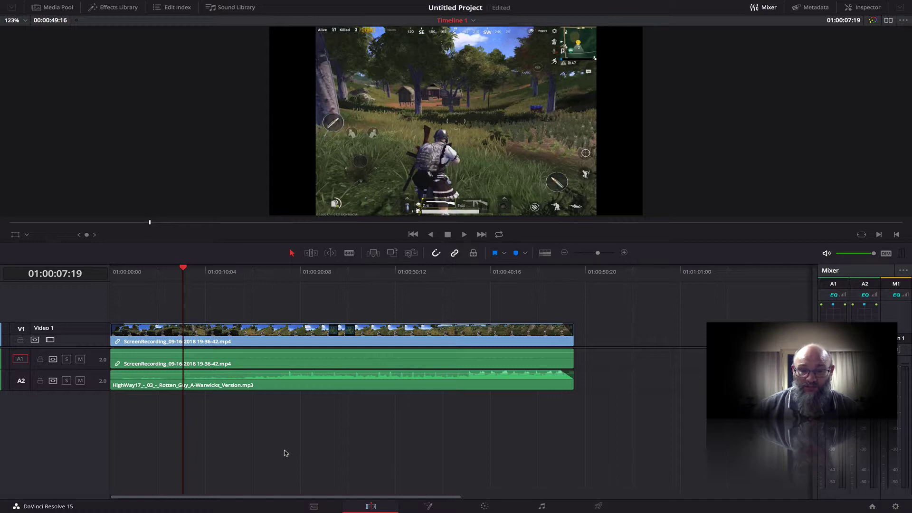
- Set up the render on the Deliver page with the YouTube 720p preset and the filename Demo
click(598, 507)
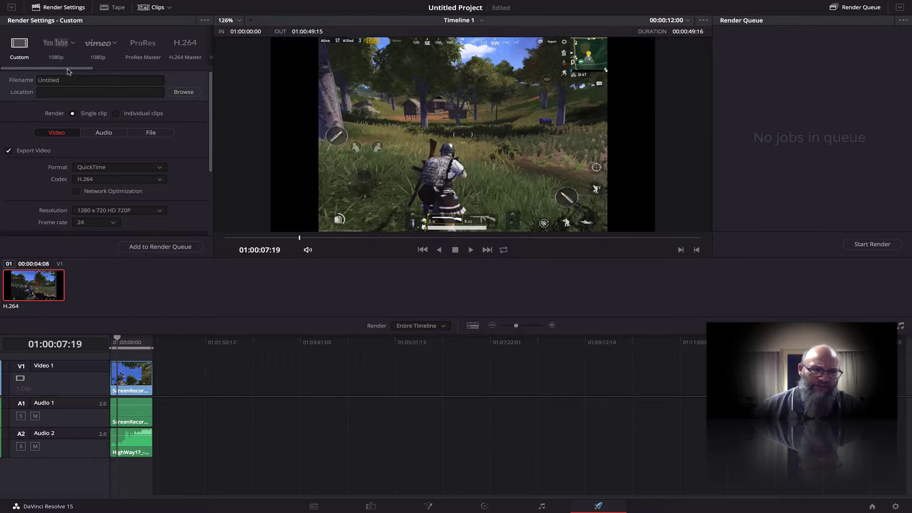
click(71, 43)
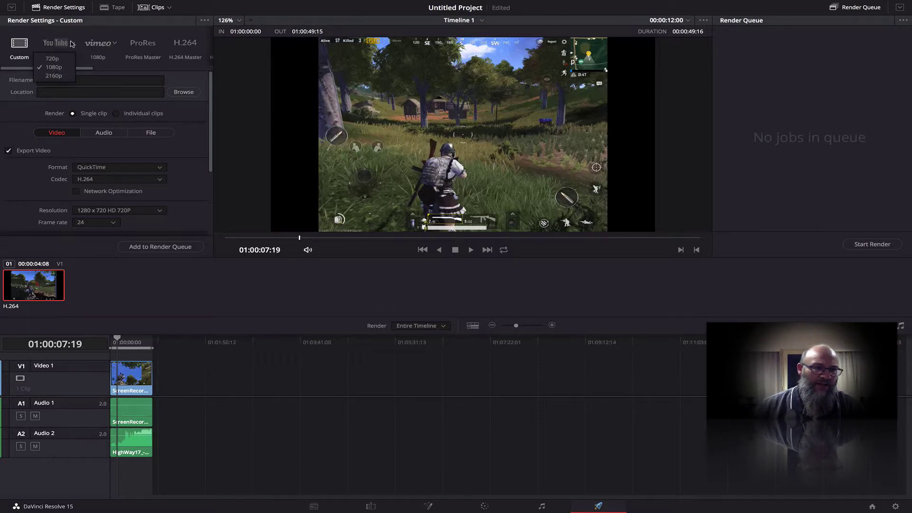
click(53, 59)
click(77, 82)
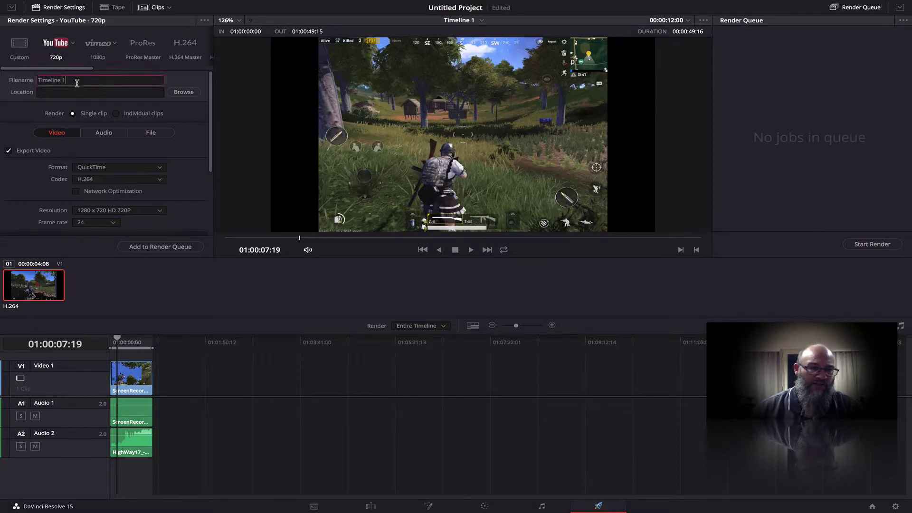
text(Demo)
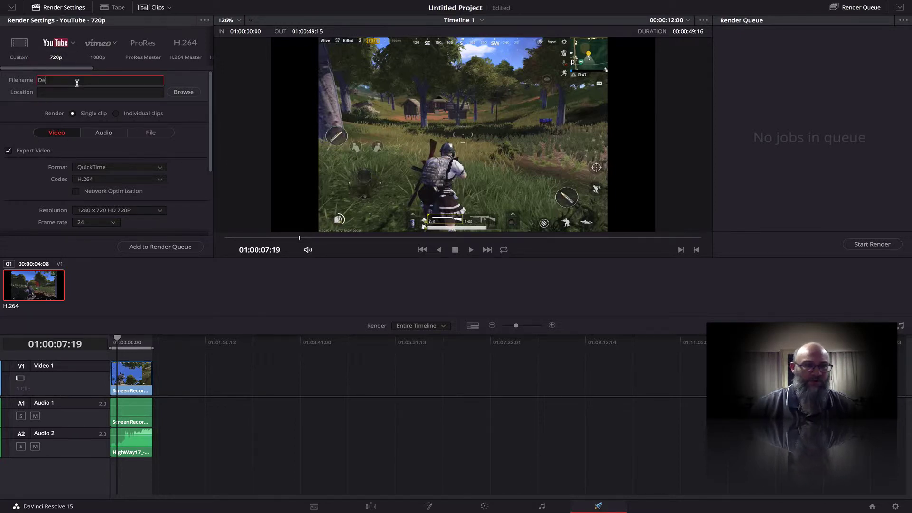
- Set the render location to the Quick Davinci Basic Tutorial folder on the redbetty drive, keeping the file name Demo.mov
click(171, 93)
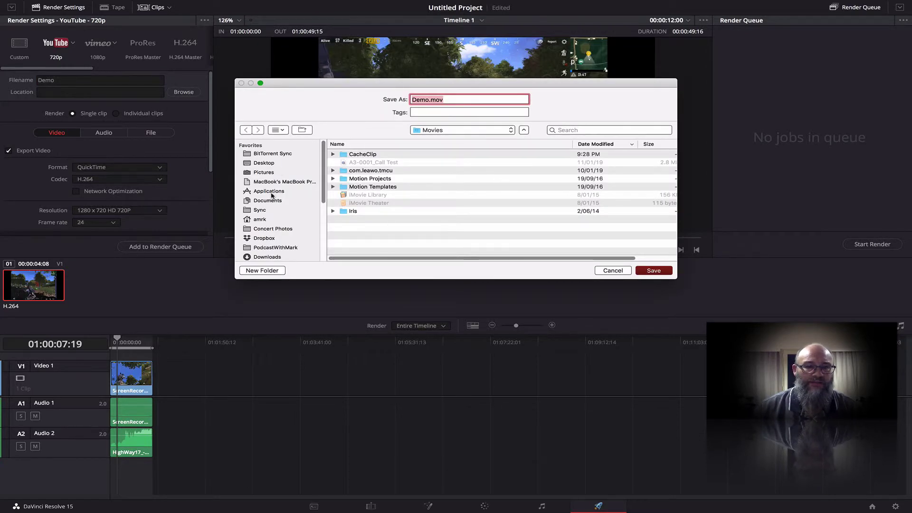
scroll(273, 195, down, 5)
click(265, 217)
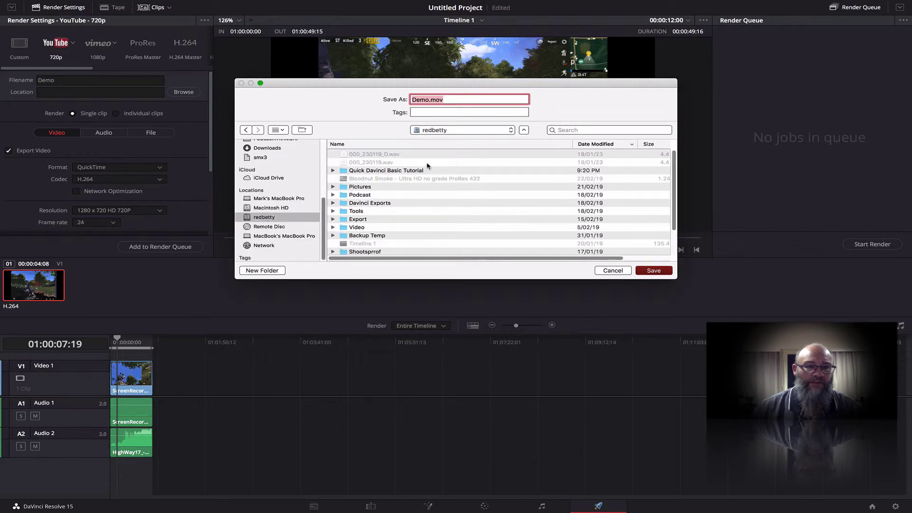
double_click(376, 171)
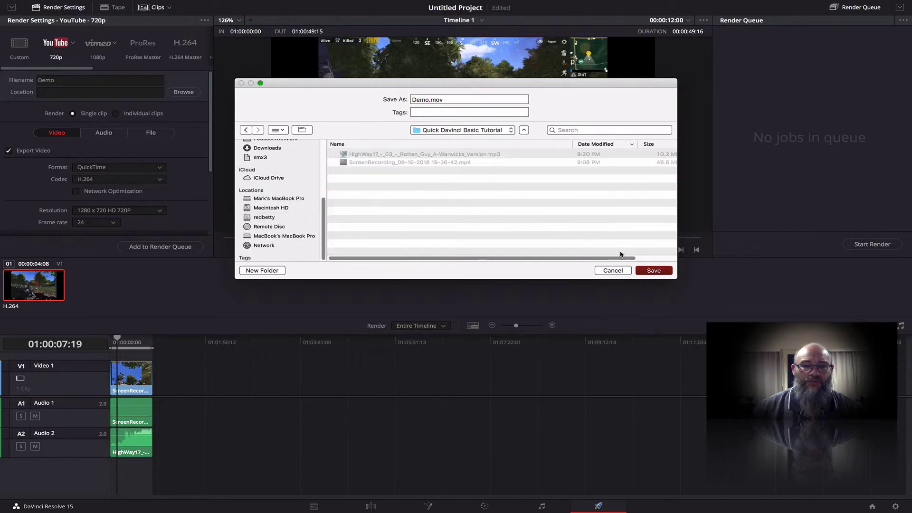
click(658, 271)
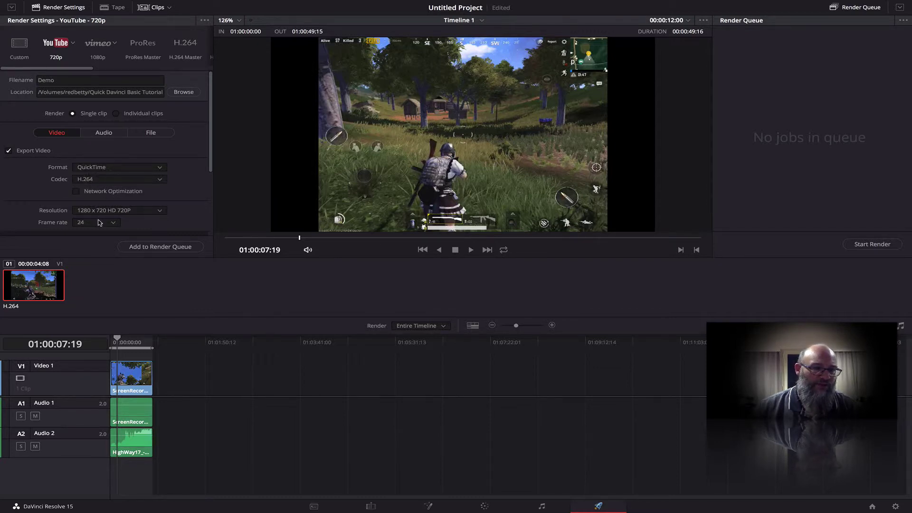
- Check the video export settings, add the timeline to the render queue and render the job
scroll(101, 195, down, 4)
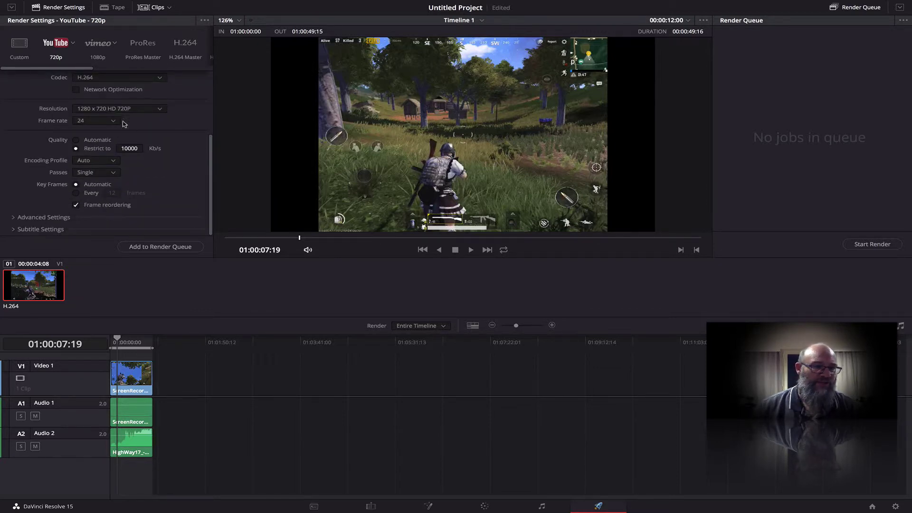
scroll(123, 180, up, 4)
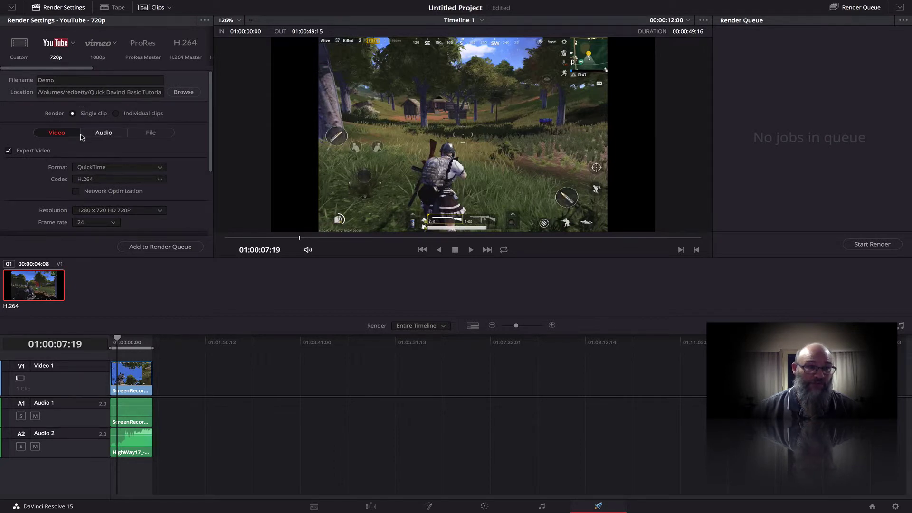
scroll(95, 152, down, 4)
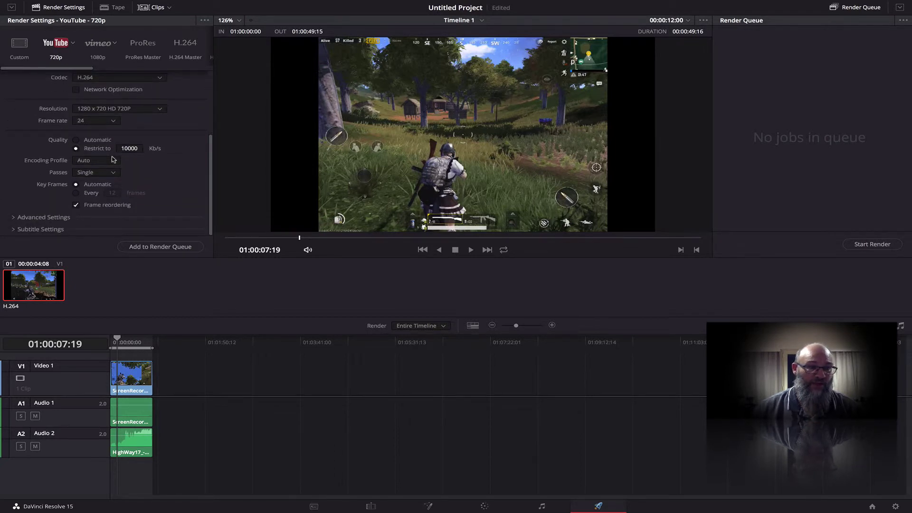
click(145, 247)
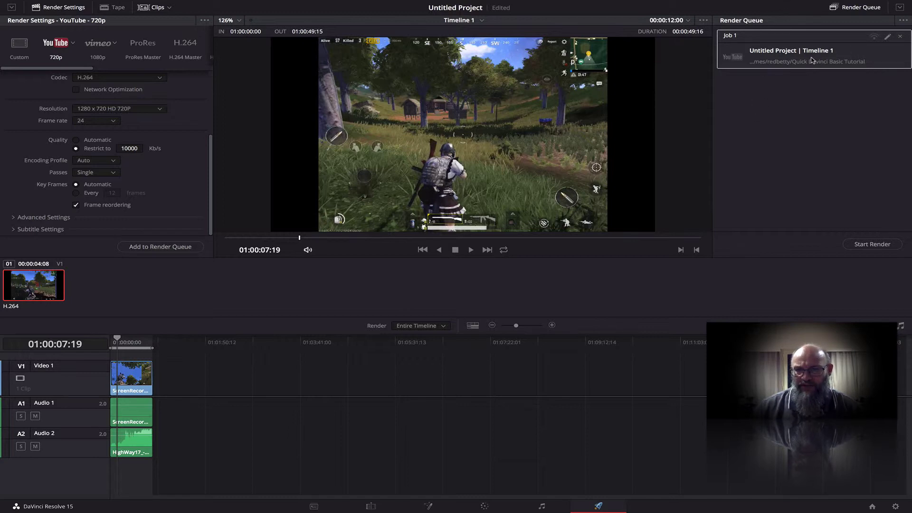
click(880, 245)
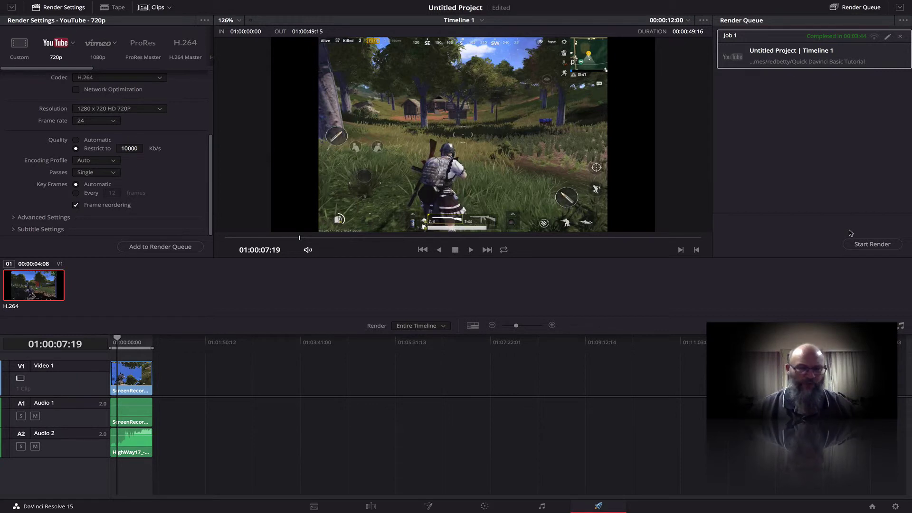
- Switch to Finder, open the rendered Demo file in QuickTime Player and play it, dismissing the disk space notification
key(super+Tab)
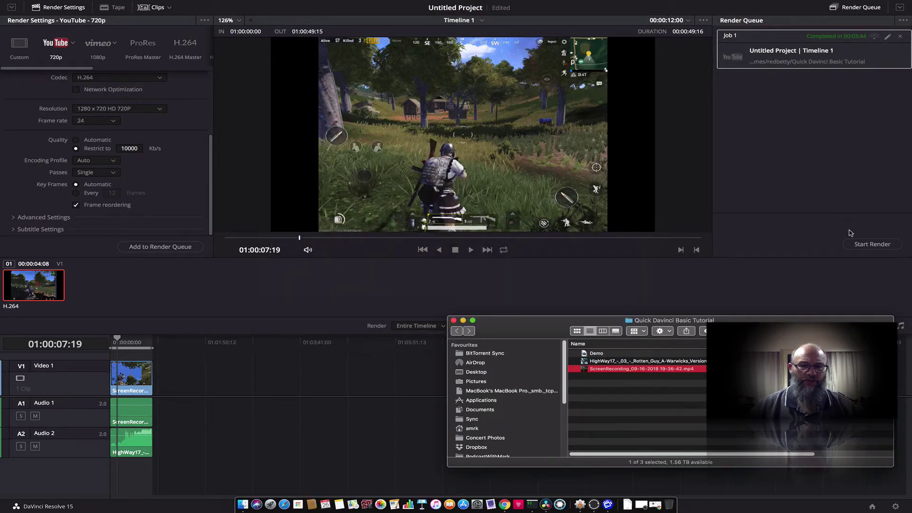
click(596, 354)
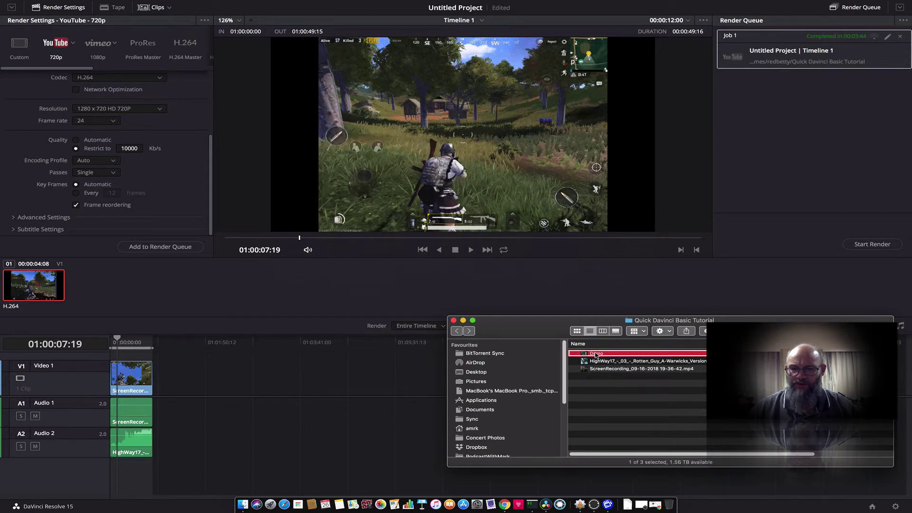
right_click(596, 355)
mouse_move(660, 335)
click(755, 333)
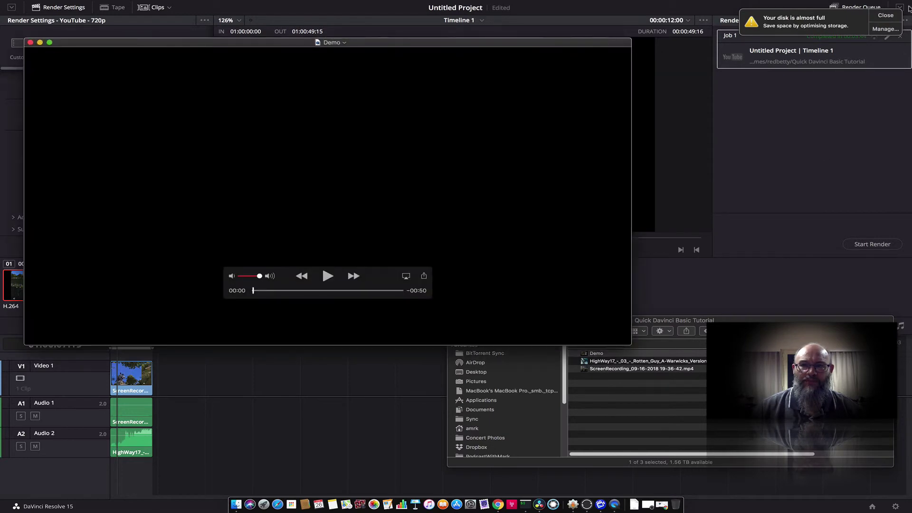
click(886, 15)
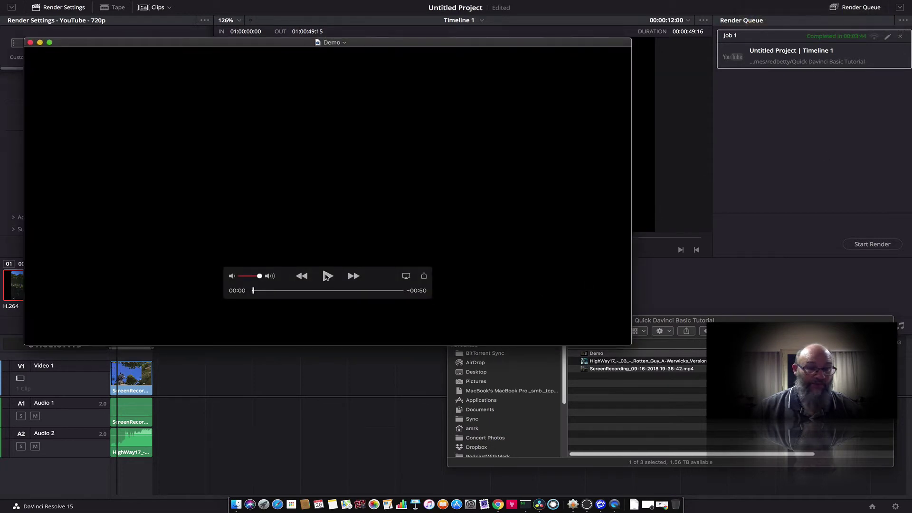
click(328, 276)
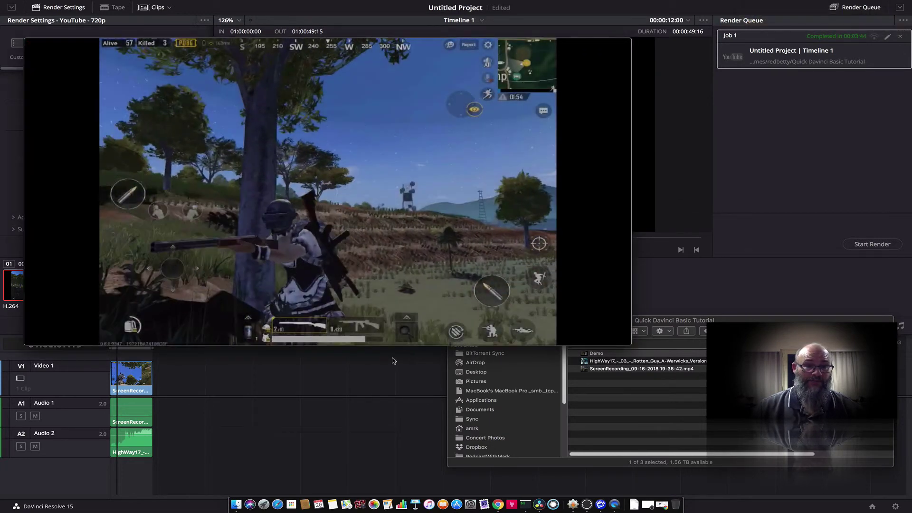